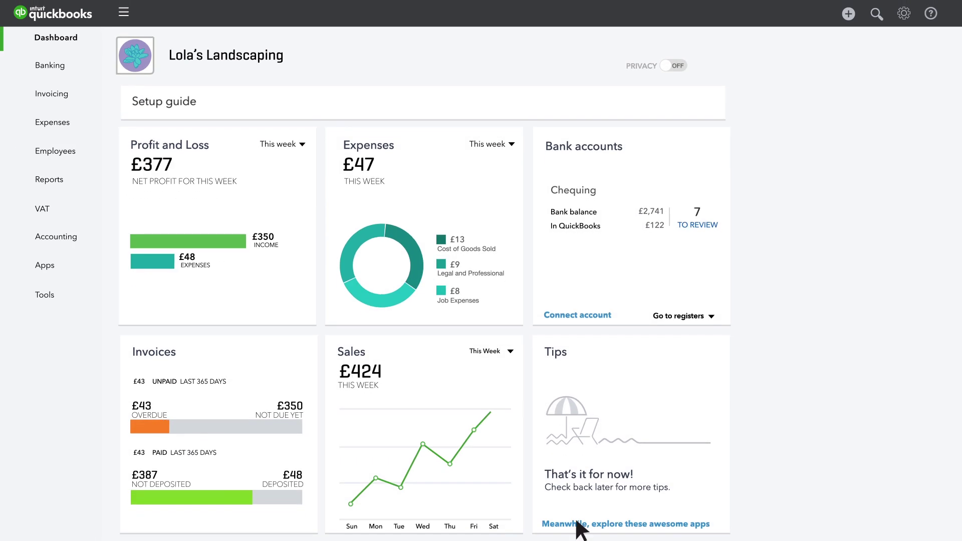
Step: Open the Profit and Loss report for Lola's Landscaping from the Reports page
left_click(83, 182)
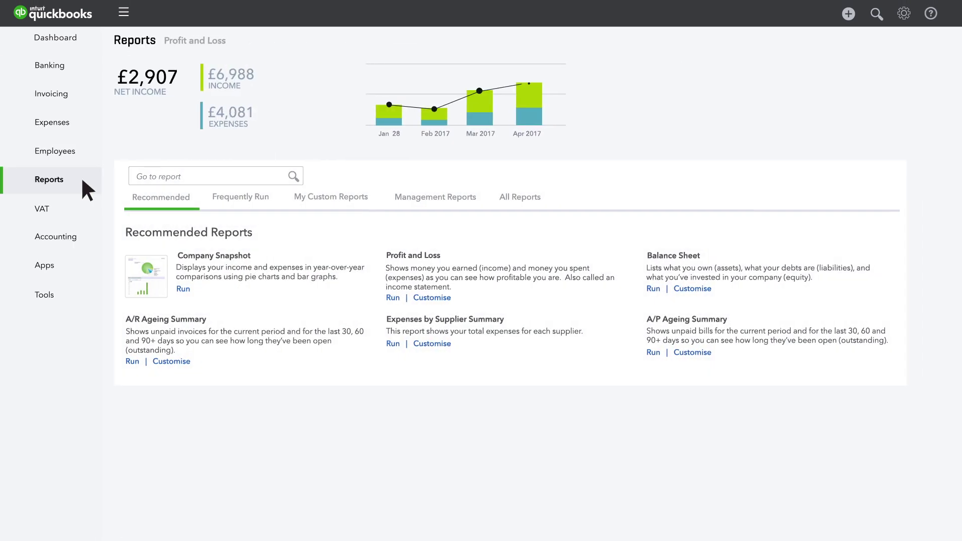
left_click(404, 256)
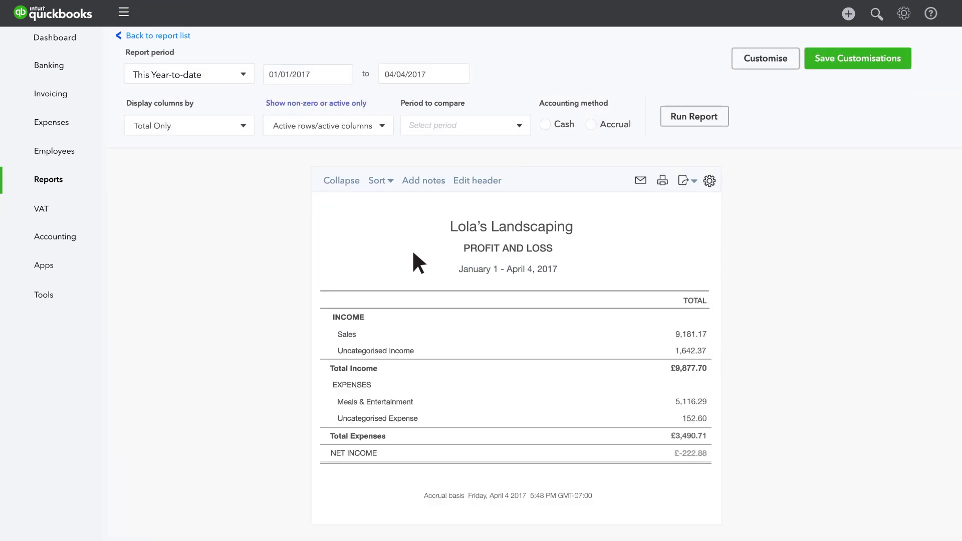
Step: Open the report's customisation panel and review the General, Rows/Columns, Filter and Header/Footer sections
left_click(765, 58)
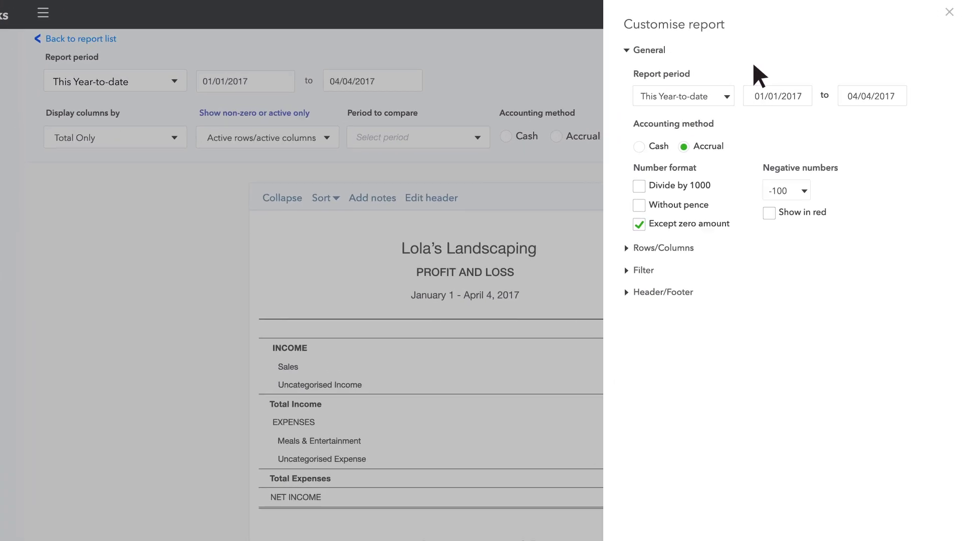
left_click(630, 51)
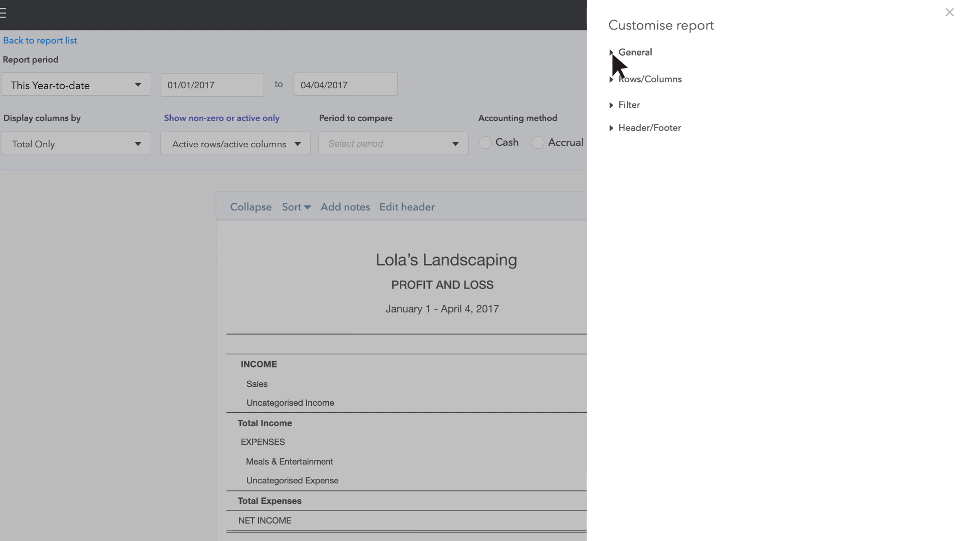
left_click(616, 81)
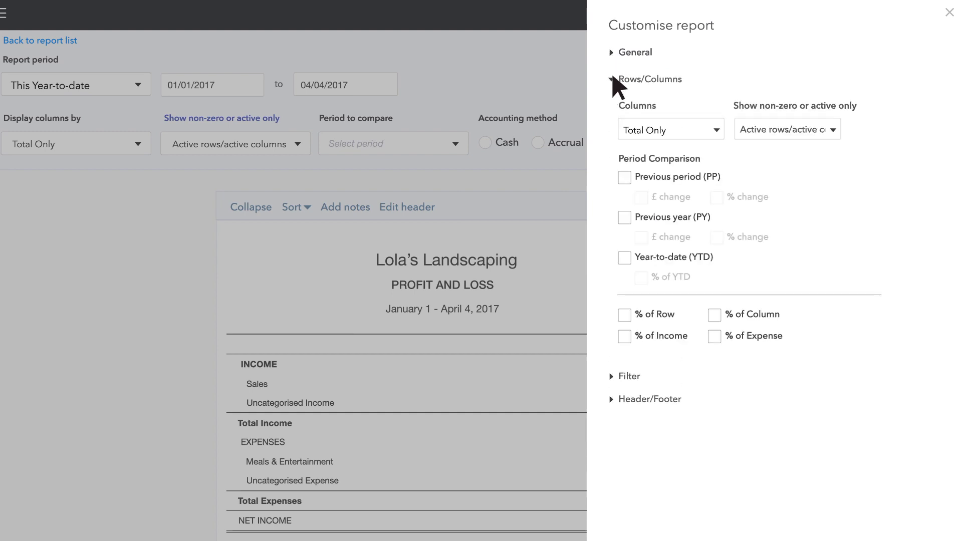
left_click(615, 80)
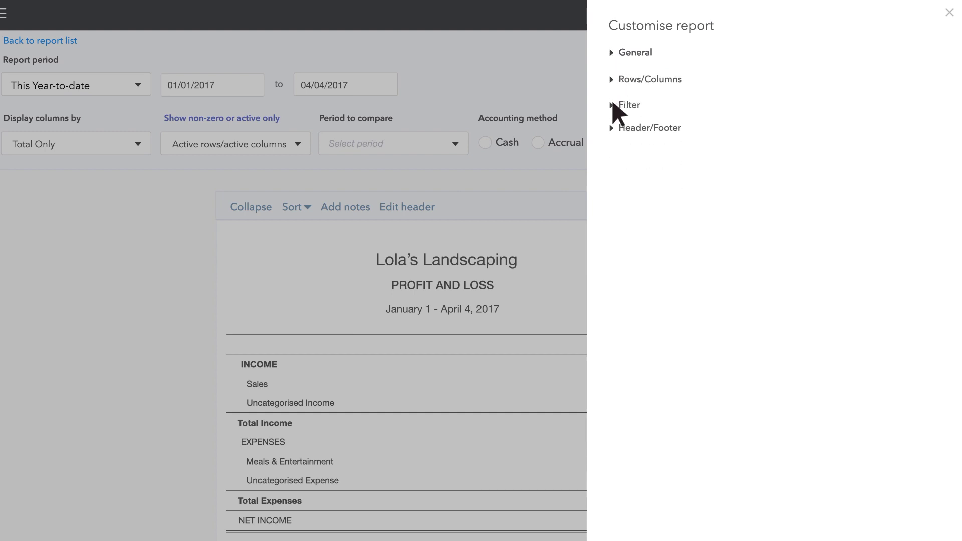
left_click(617, 107)
left_click(617, 106)
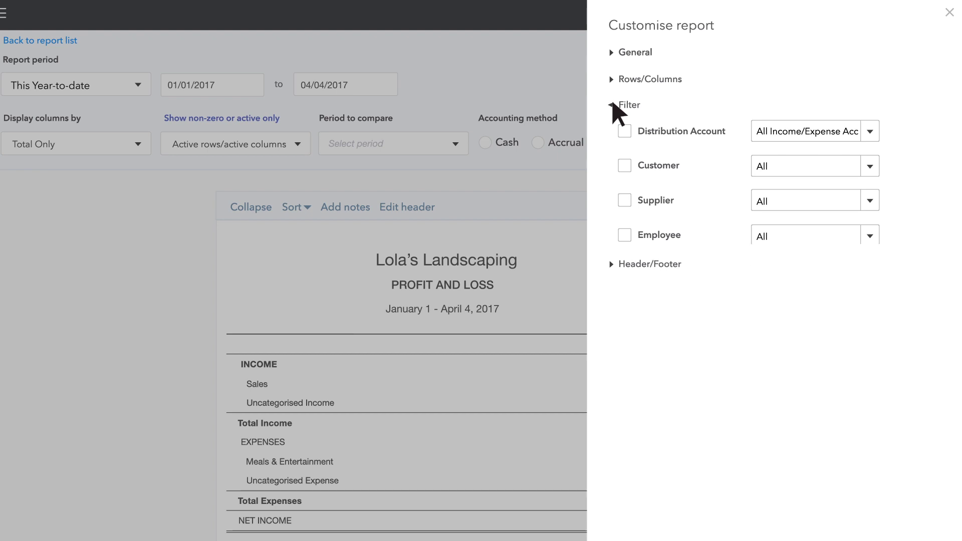
left_click(614, 129)
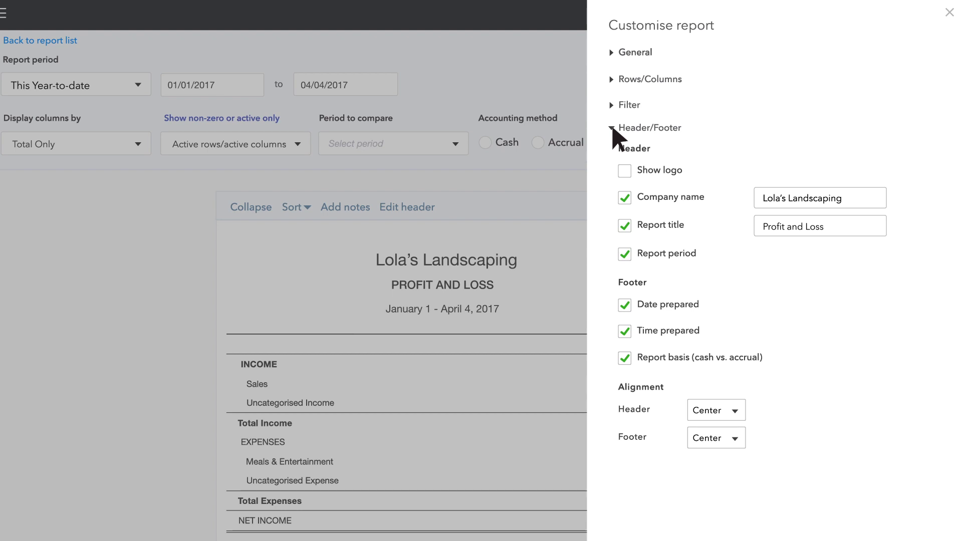
left_click(613, 129)
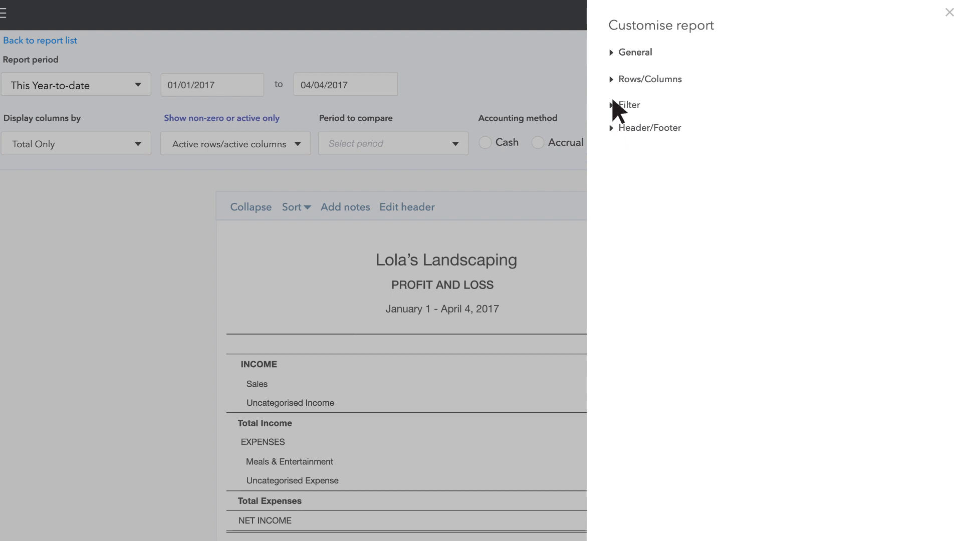
Step: Set the report columns to Months and retitle it Profit and Loss by Month
left_click(613, 81)
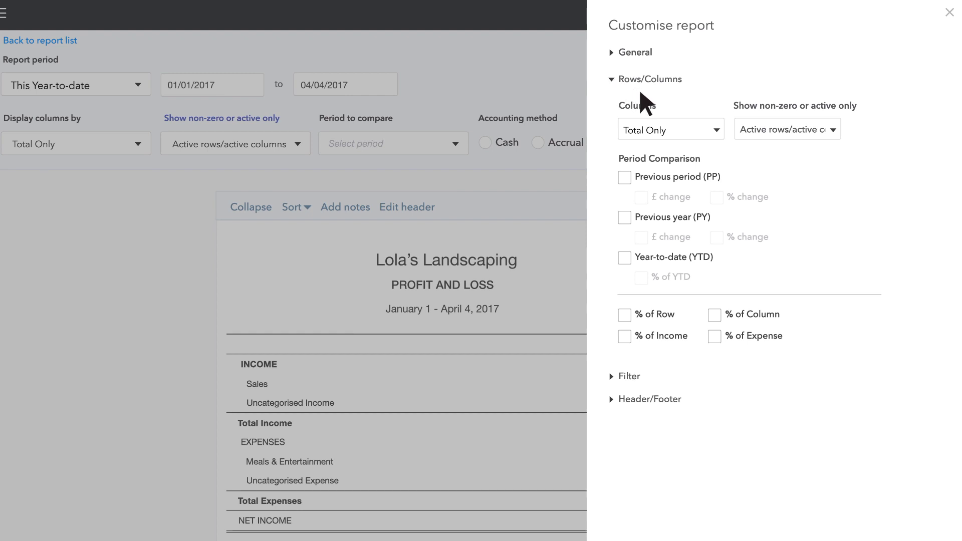
left_click(712, 128)
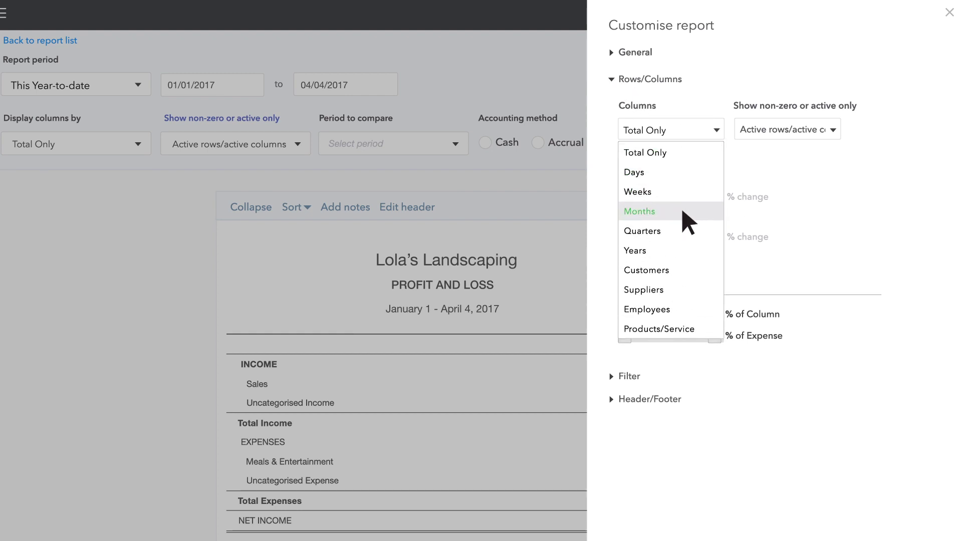
left_click(684, 212)
left_click(614, 80)
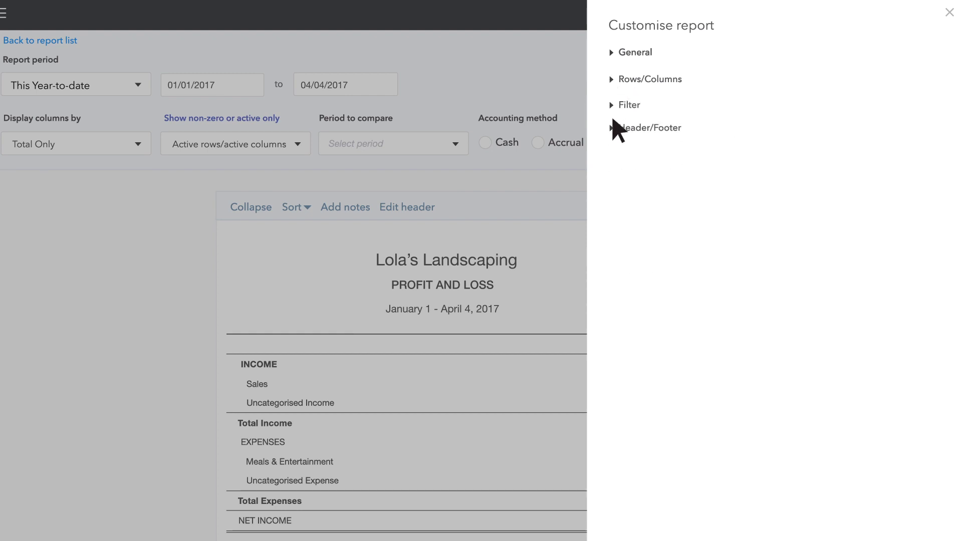
left_click(614, 128)
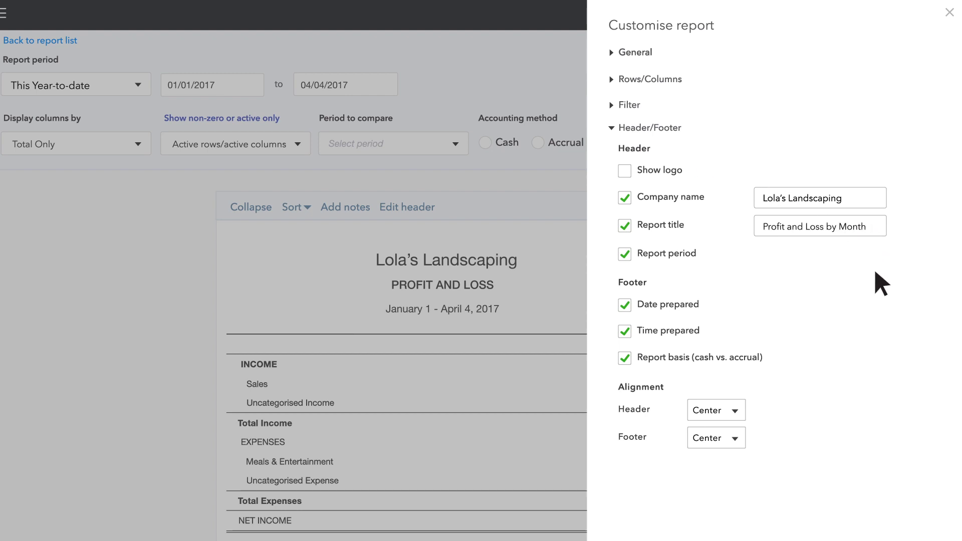
scroll(882, 284, "down", 3)
Step: Rerun the report and save it as Profit and Loss by Month in a new Management Reports group
left_click(917, 526)
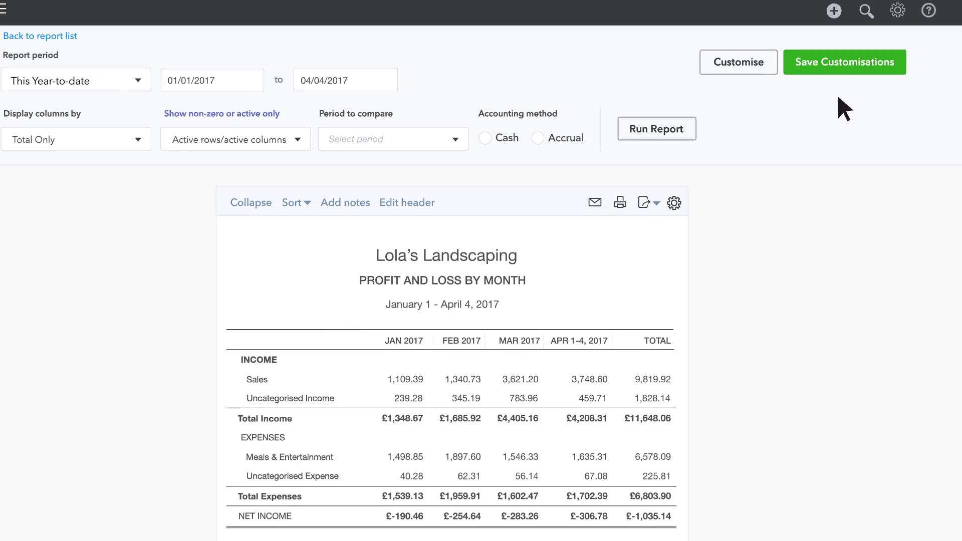
left_click(828, 72)
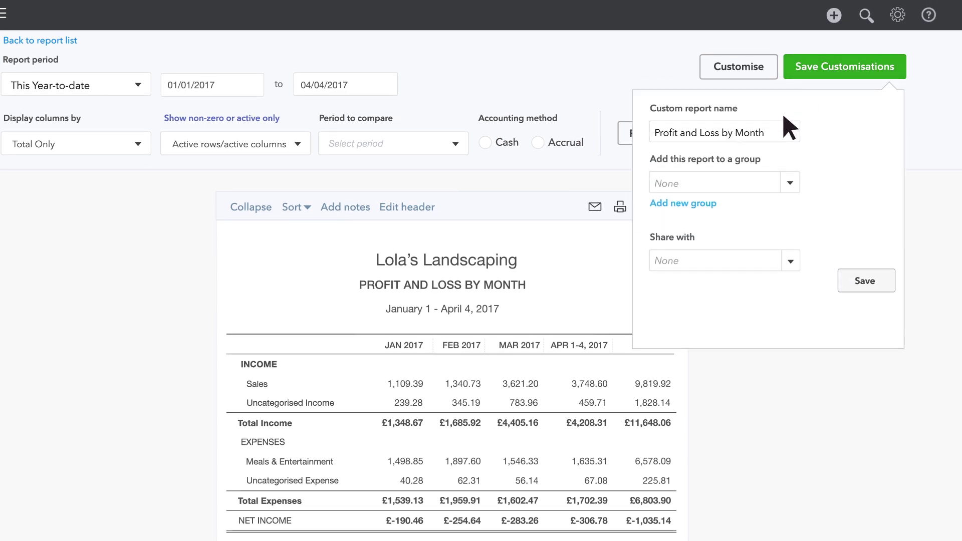
left_click(694, 203)
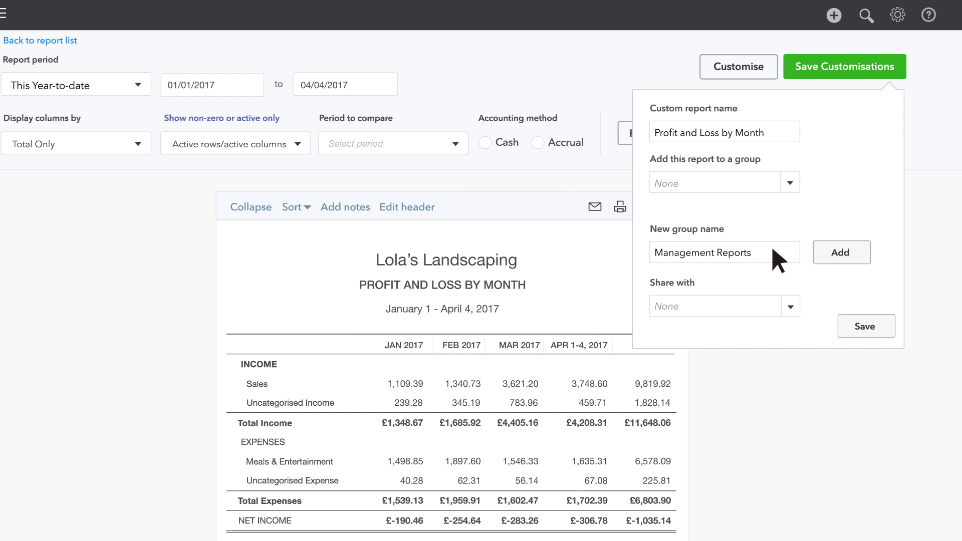
left_click(843, 257)
left_click(865, 326)
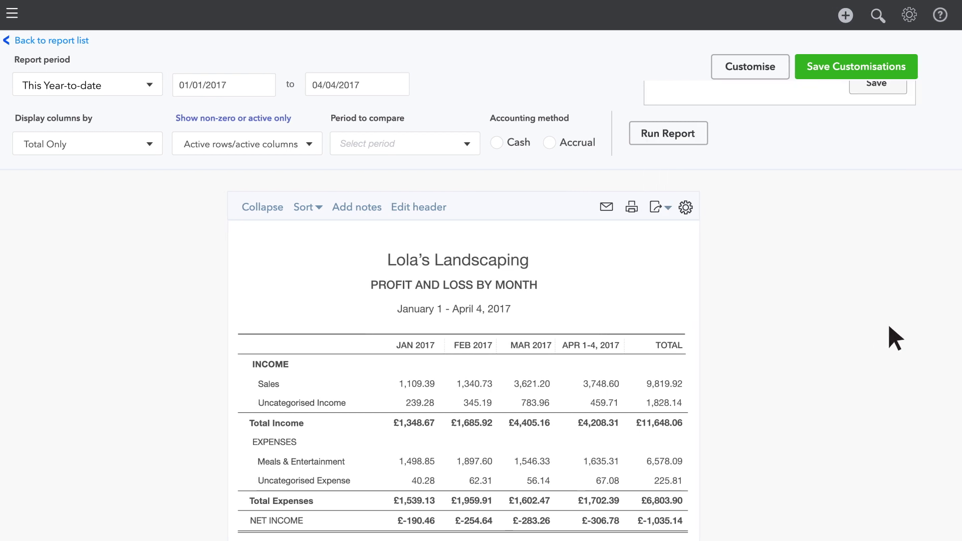
Step: Return to the reports list and view My Custom Reports, showing Profit and Loss by Month under Management Reports
left_click(31, 40)
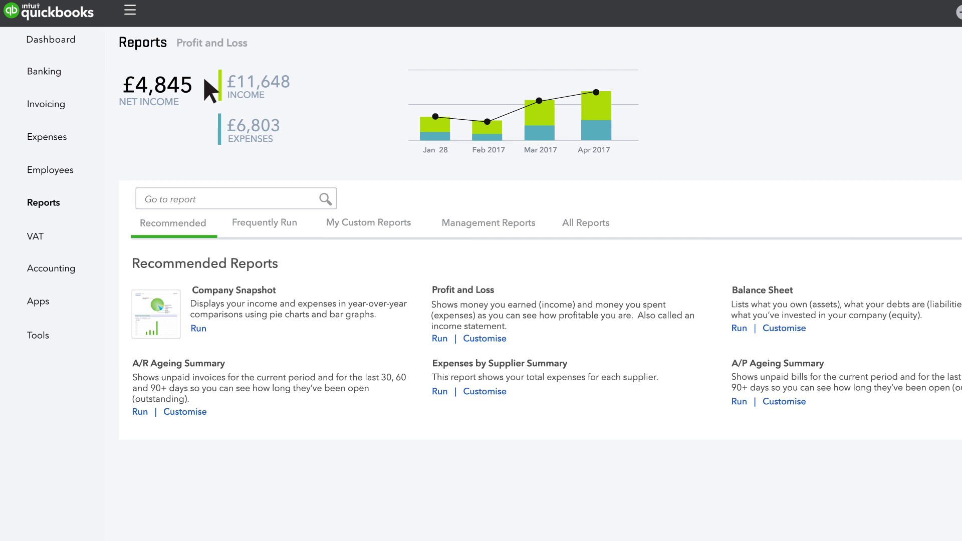
left_click(379, 227)
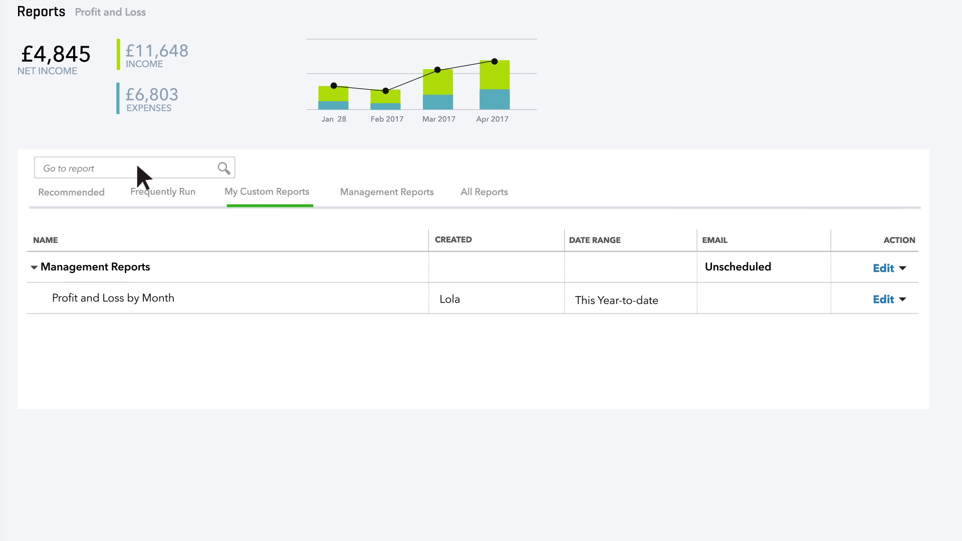
Step: Open the Sales by Customer Summary report and set its period to Last Quarter
type("s")
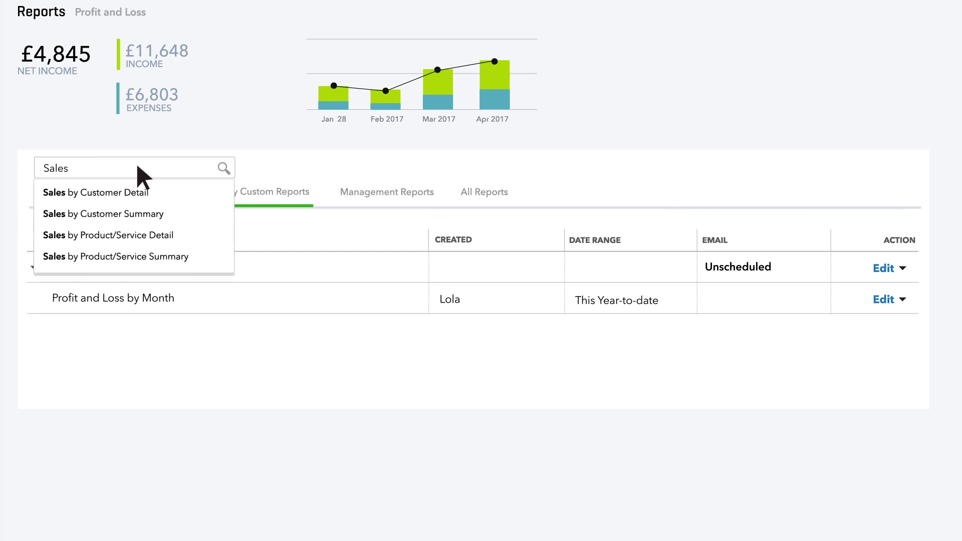
left_click(182, 218)
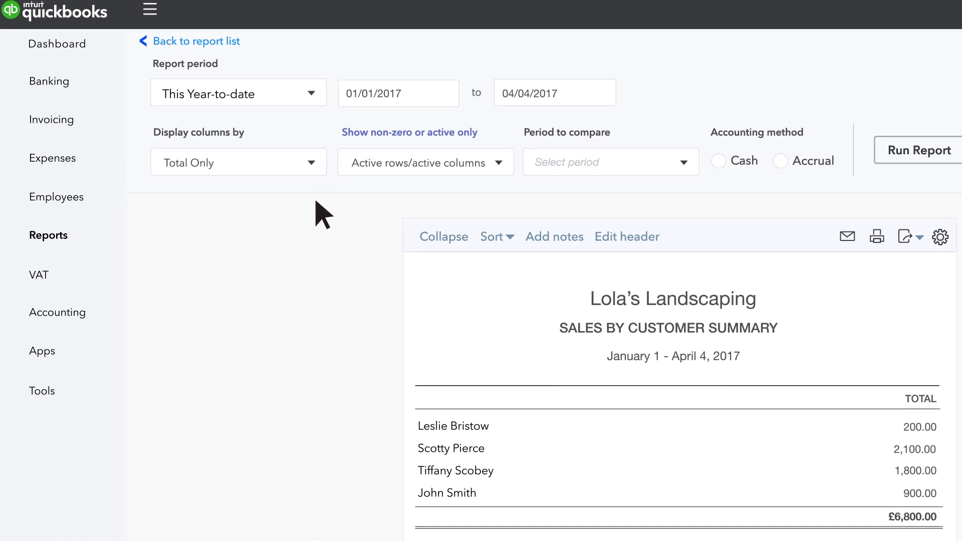
left_click(307, 92)
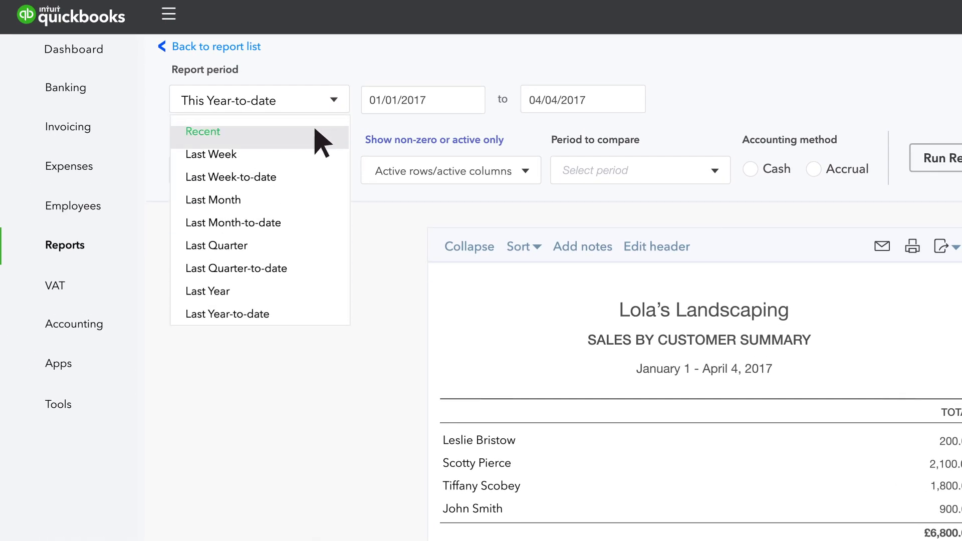
scroll(276, 232, "down", 1)
left_click(270, 193)
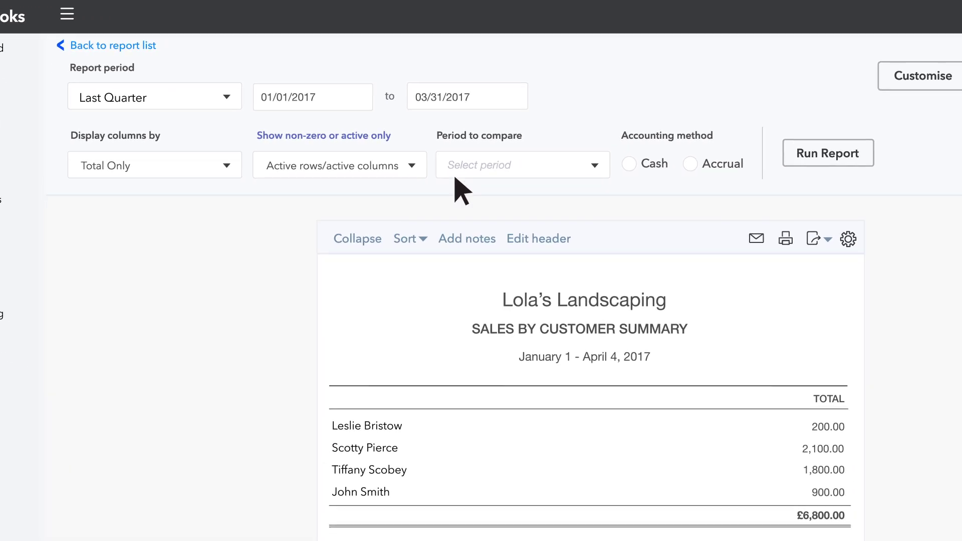
Step: Set the sales report's columns to Months
left_click(961, 78)
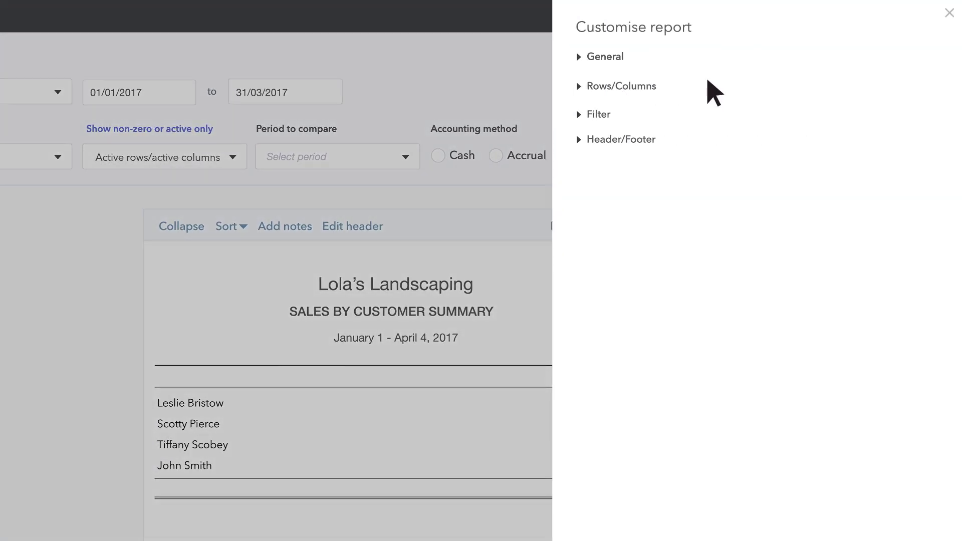
left_click(592, 93)
left_click(694, 143)
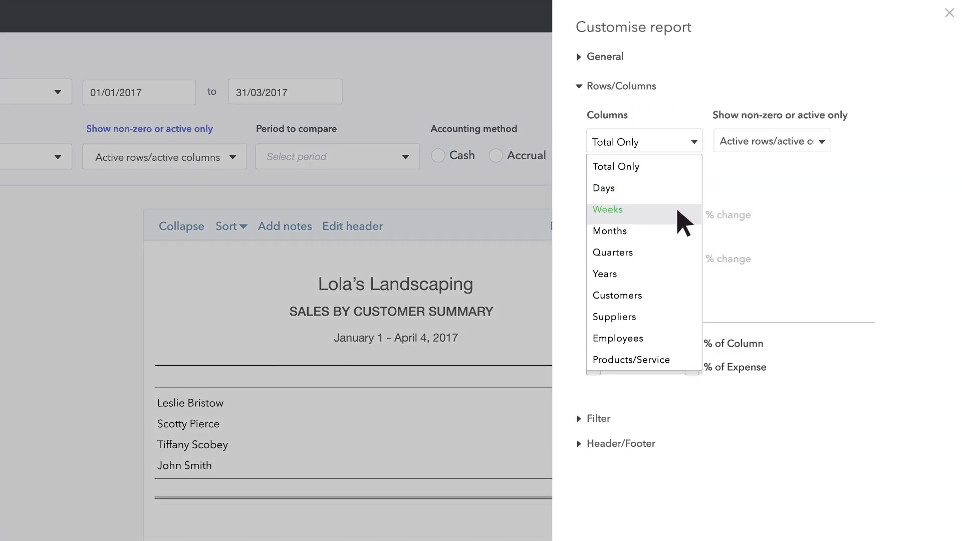
left_click(682, 235)
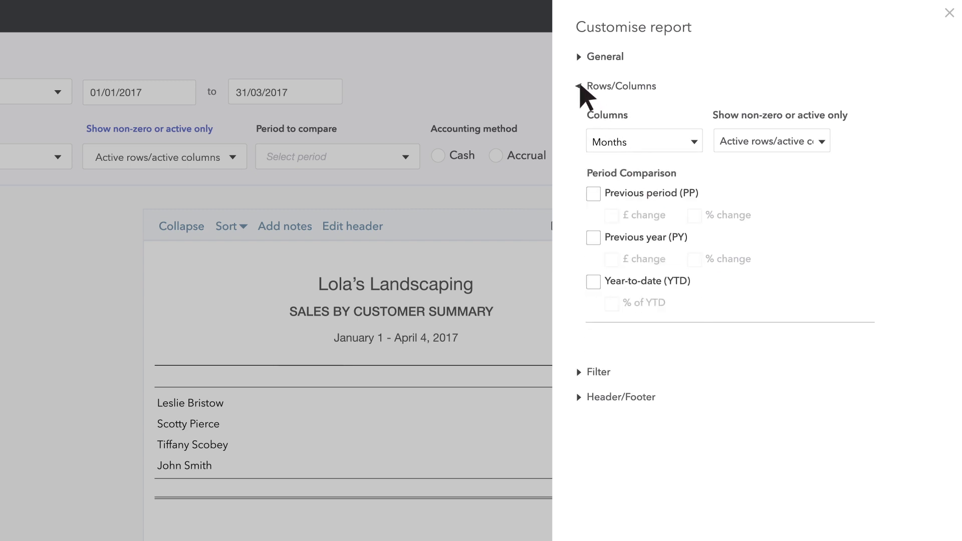
left_click(581, 87)
Step: Filter Product/Service to Design, retitle the report Quarterly Design Sales by Month, and rerun it
left_click(582, 114)
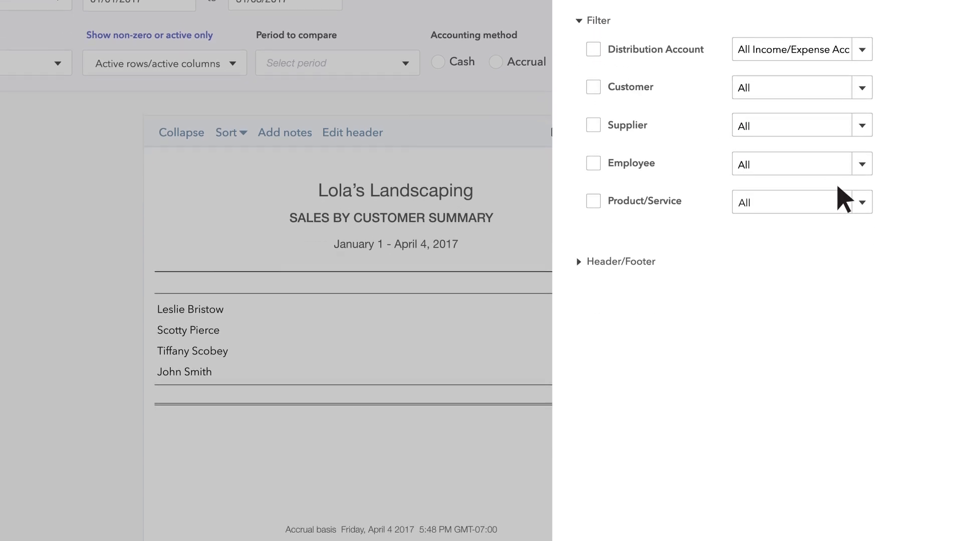
left_click(862, 199)
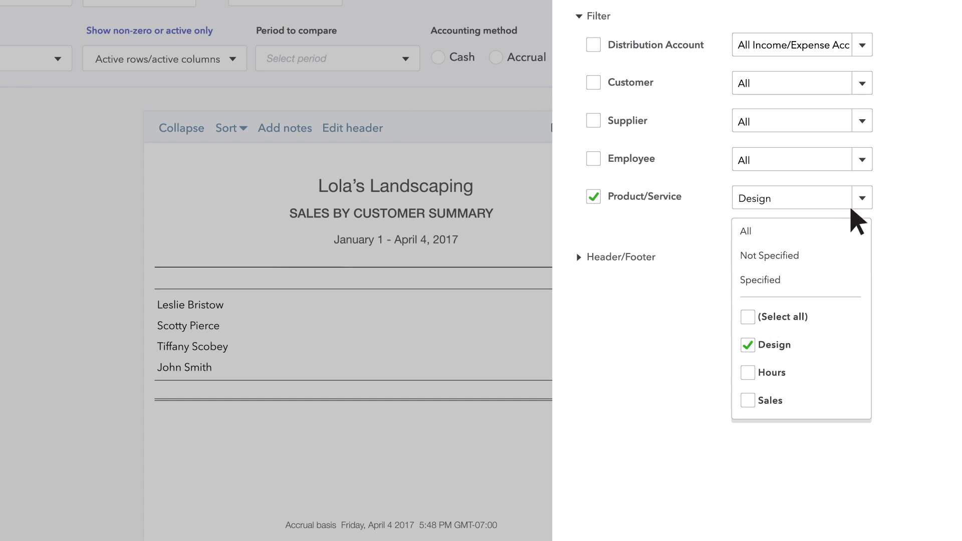
left_click(855, 206)
left_click(581, 16)
left_click(582, 45)
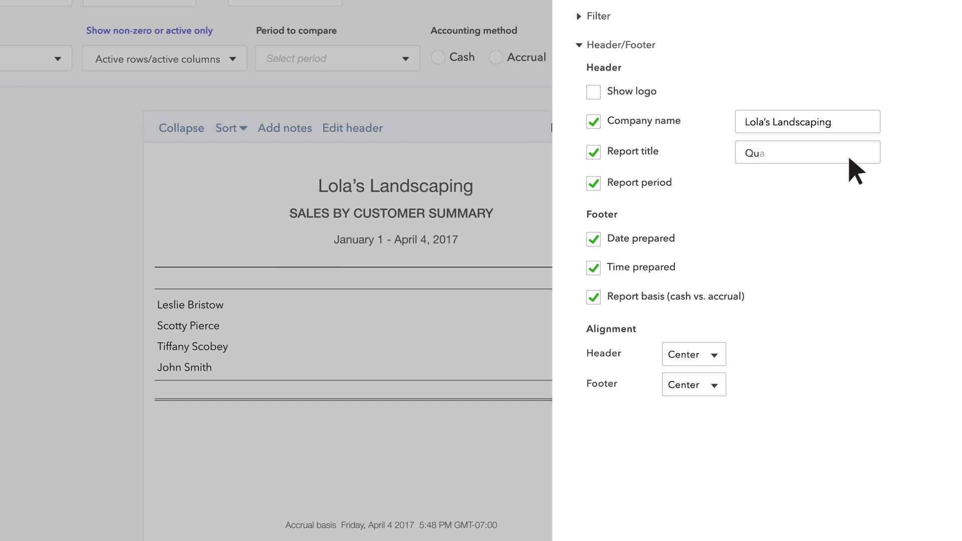
type("by Month")
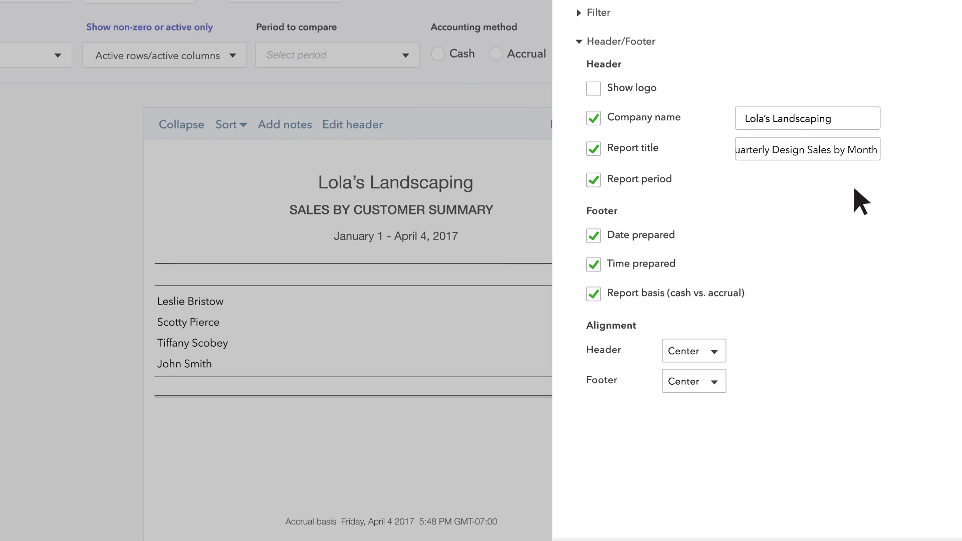
left_click(909, 521)
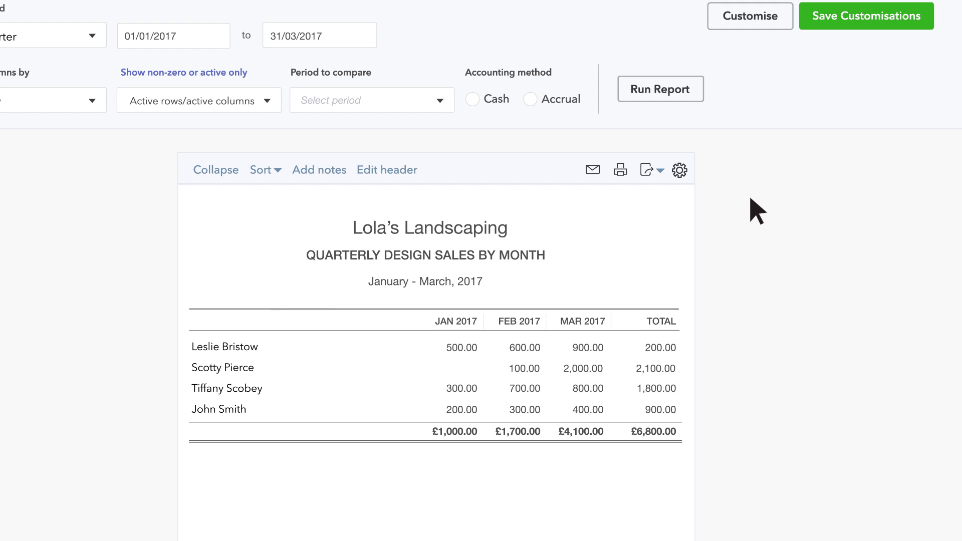
Step: Save the customised report into the Management Reports group
left_click(810, 80)
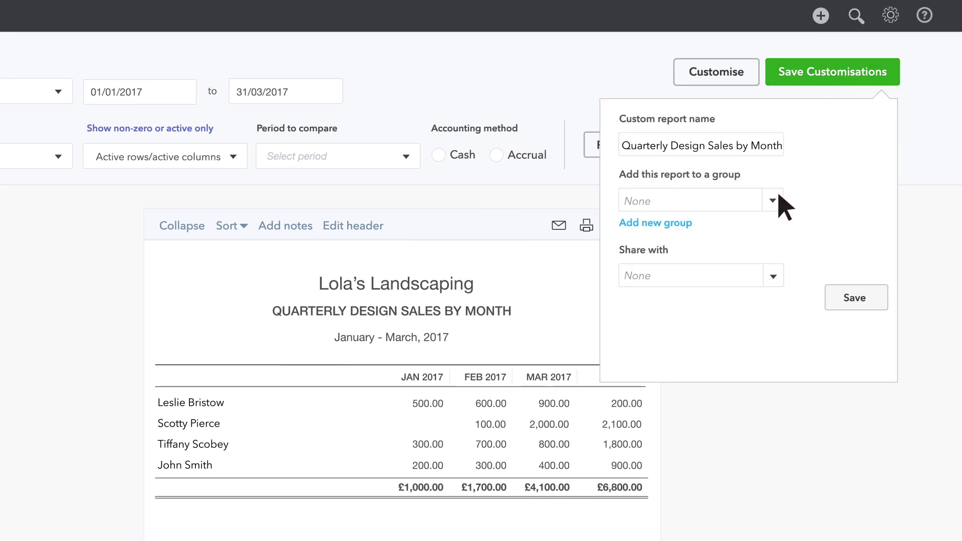
left_click(773, 201)
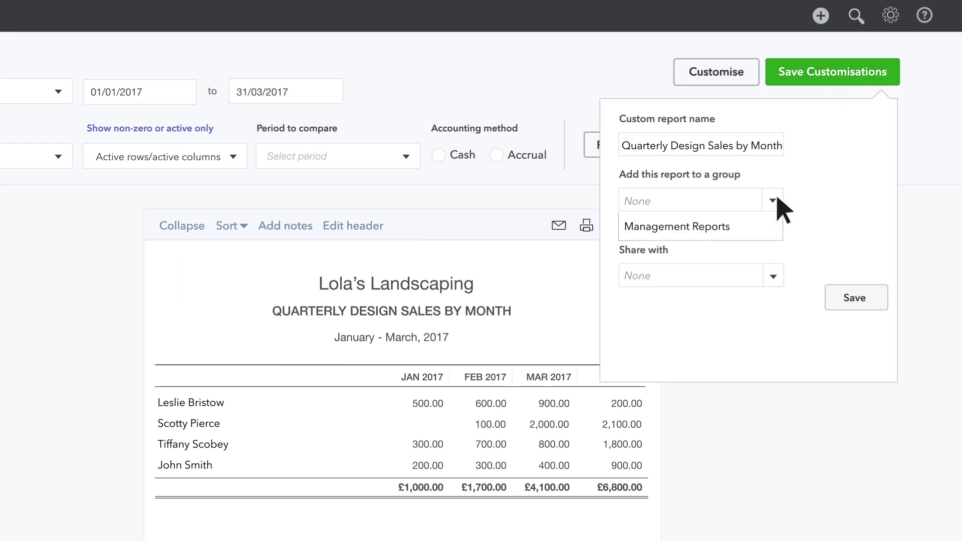
left_click(765, 225)
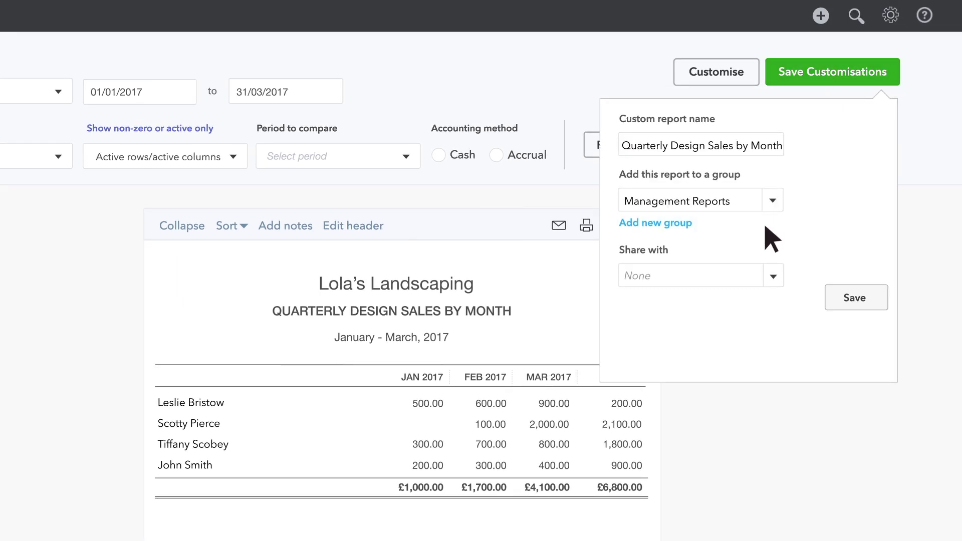
left_click(865, 297)
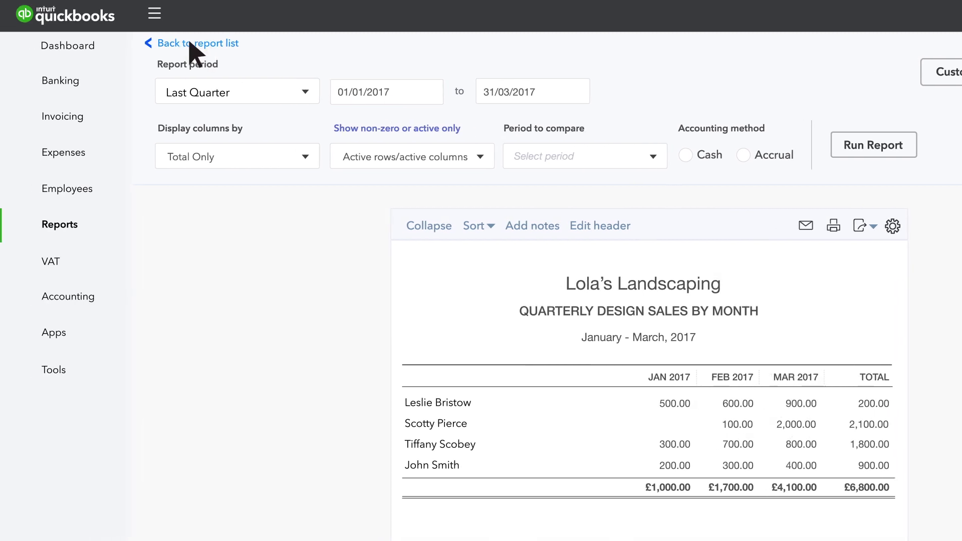
Step: Go to My Custom Reports and open the Management Reports group's settings
left_click(193, 38)
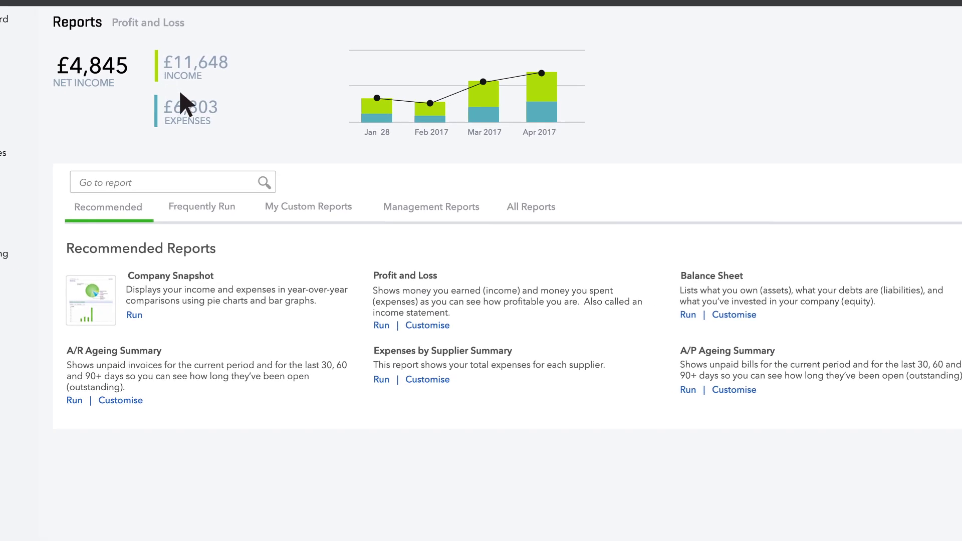
left_click(273, 196)
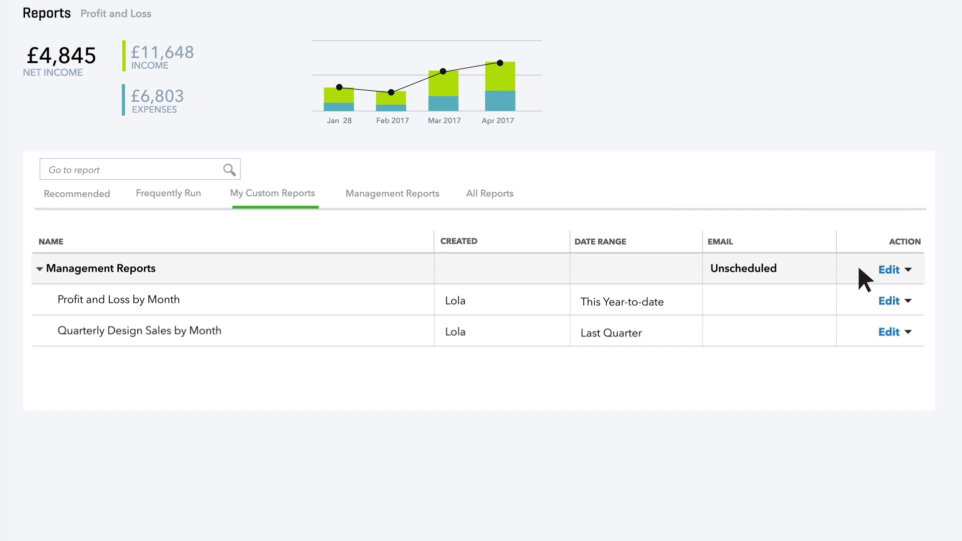
left_click(890, 270)
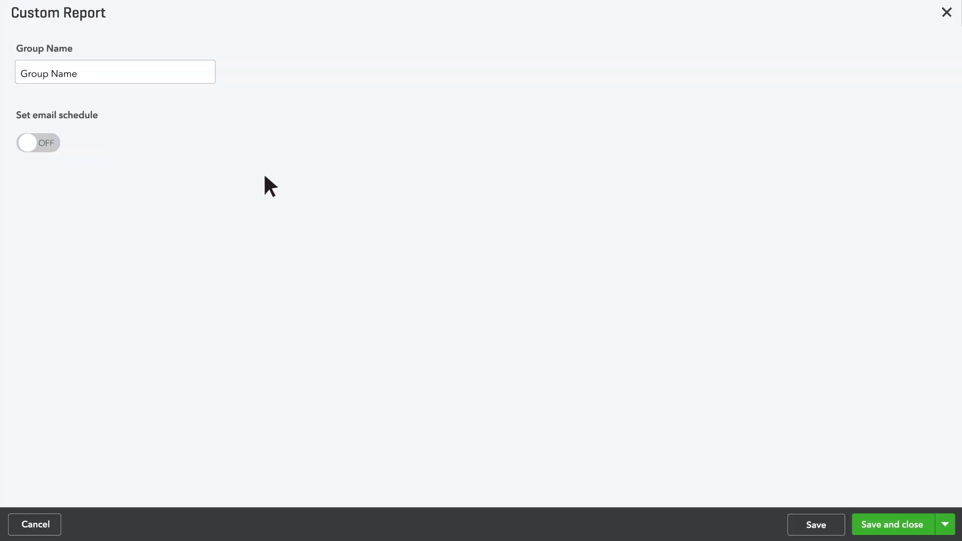
Step: Turn on the Management Reports email schedule, repeating Monthly on the First Monday, and save
left_click(29, 144)
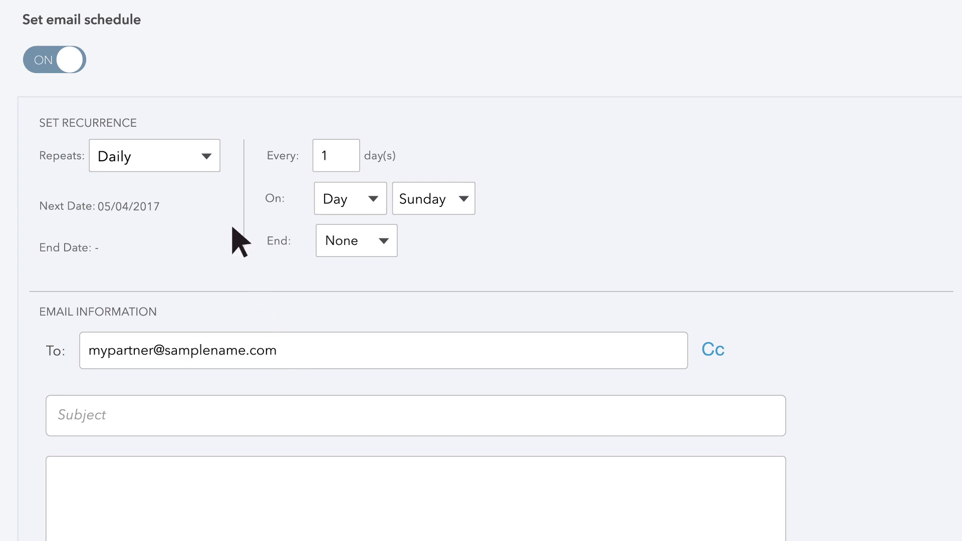
left_click(204, 157)
left_click(188, 231)
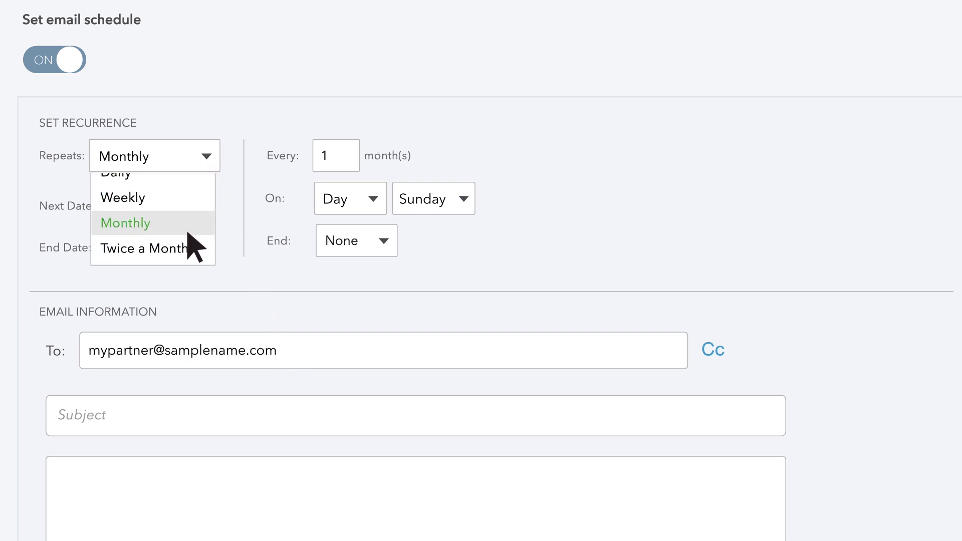
left_click(376, 203)
left_click(374, 258)
left_click(466, 201)
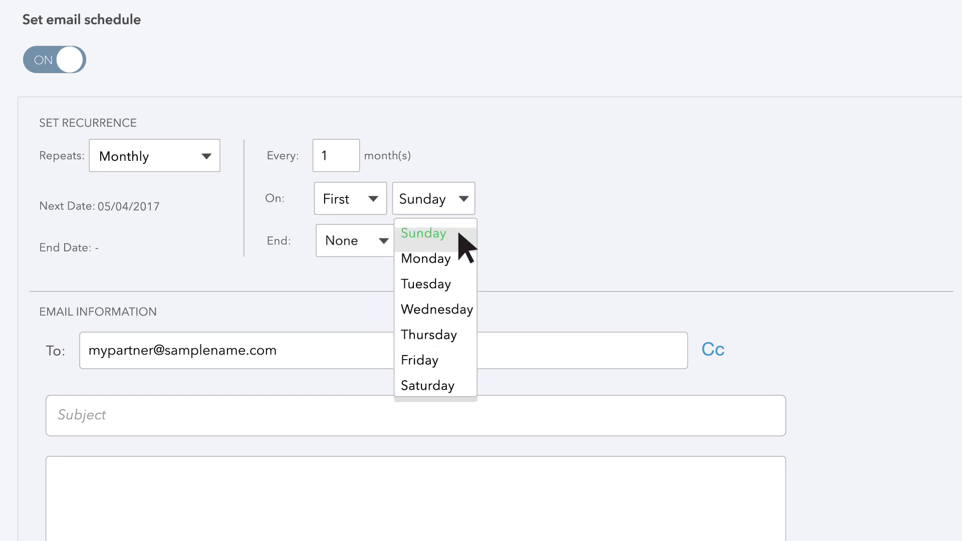
left_click(462, 257)
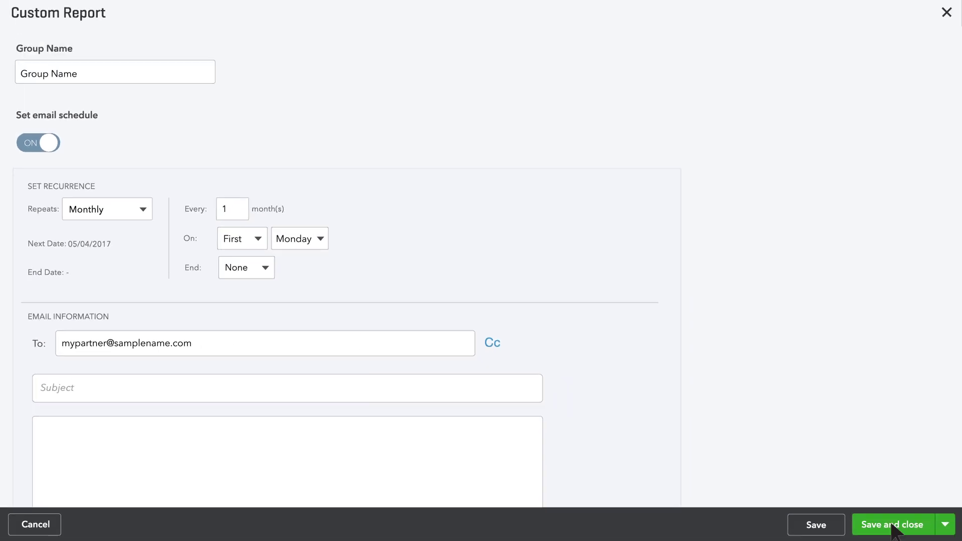
left_click(950, 534)
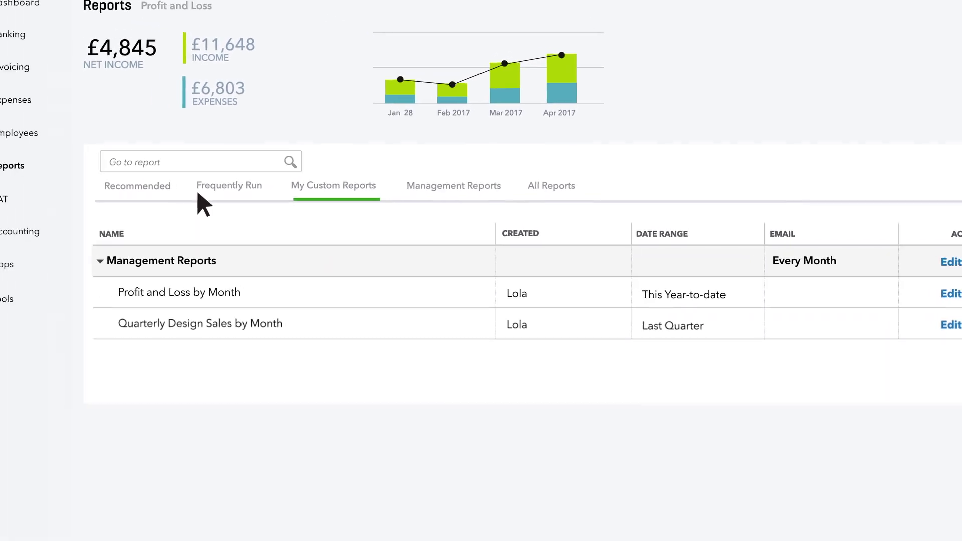
Step: Run the Profit and Loss report with Columns set to Customers
left_click(167, 191)
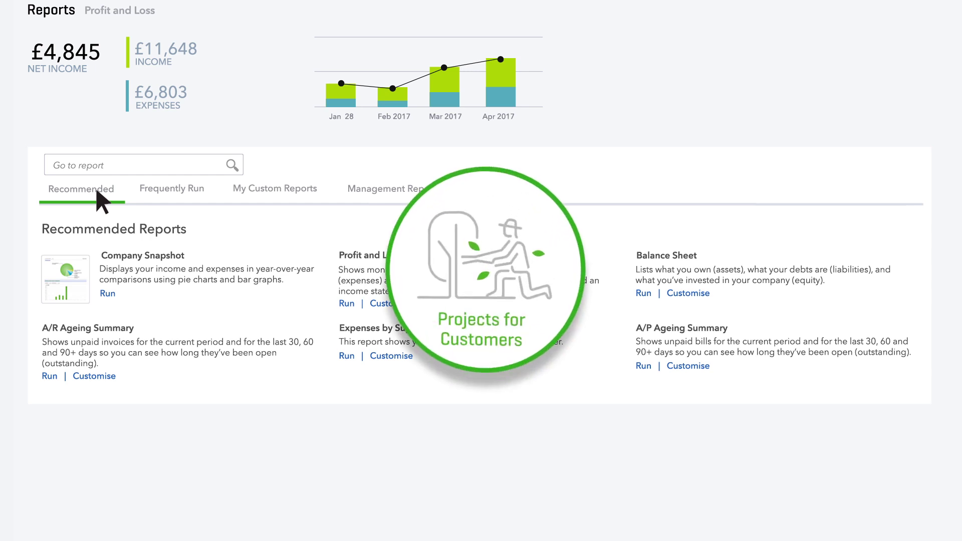
left_click(368, 256)
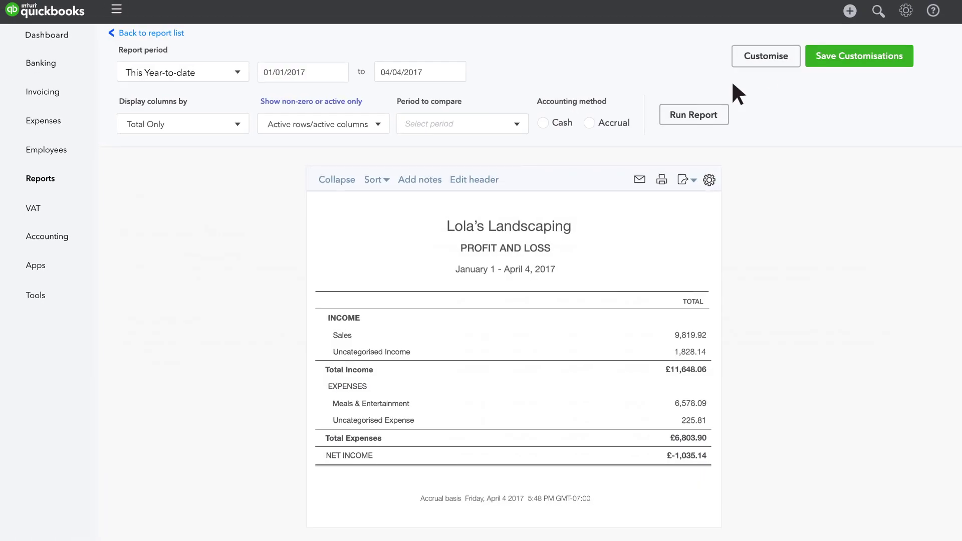
left_click(767, 55)
left_click(667, 69)
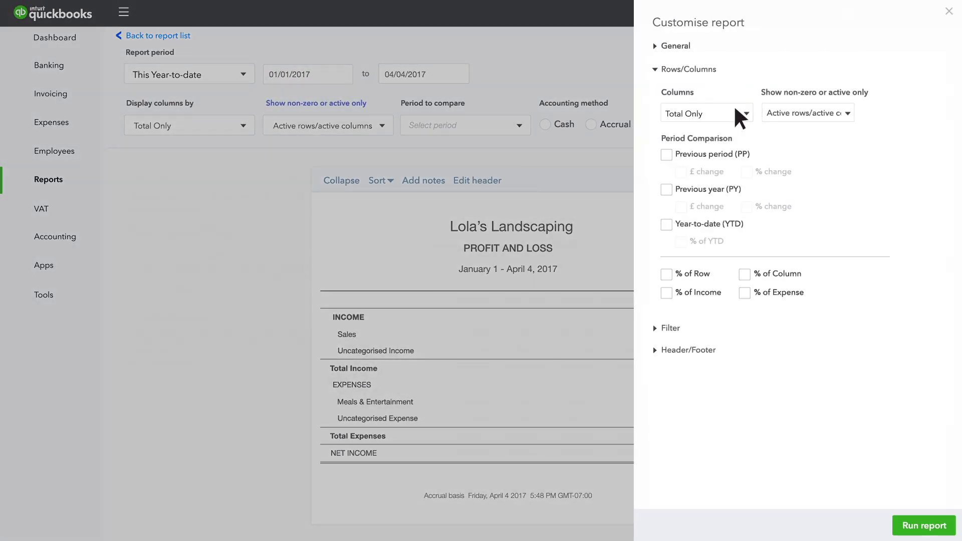
left_click(747, 113)
left_click(709, 231)
left_click(923, 526)
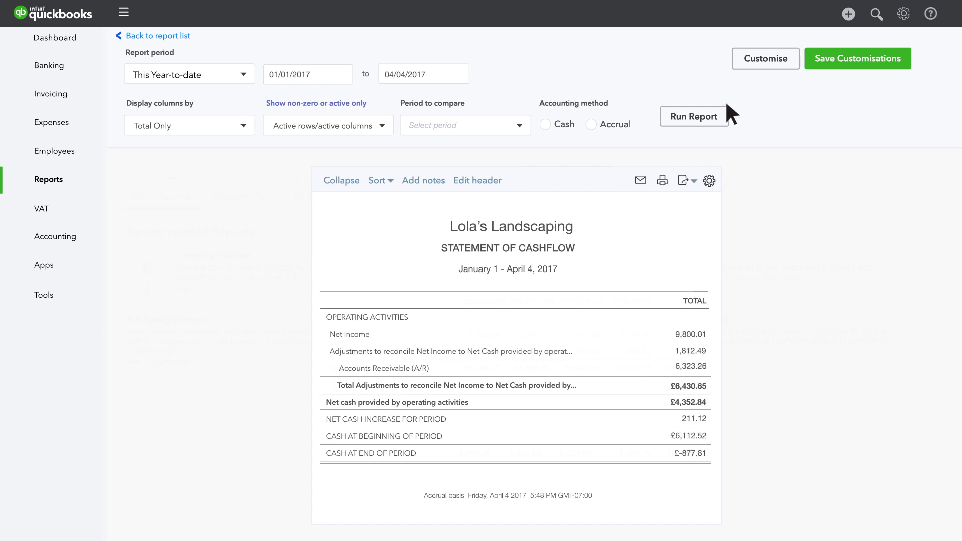
Step: Split the Statement of Cashflow into class columns (Fundraising, Programs, Admin Exp) and re-run it
left_click(760, 60)
left_click(744, 108)
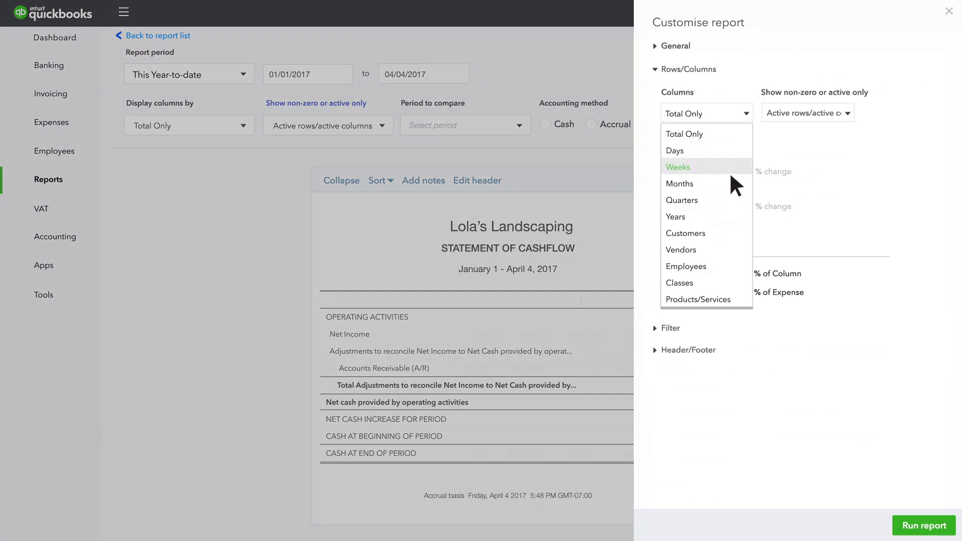
left_click(708, 282)
left_click(925, 525)
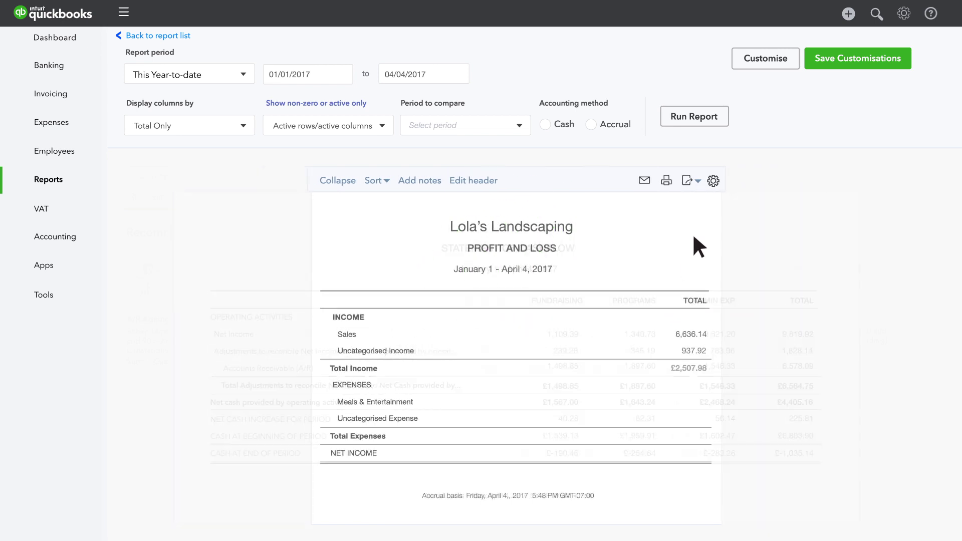
Step: Add a % of Income column to the Profit and Loss report for January 1 to April 4, 2017
left_click(766, 58)
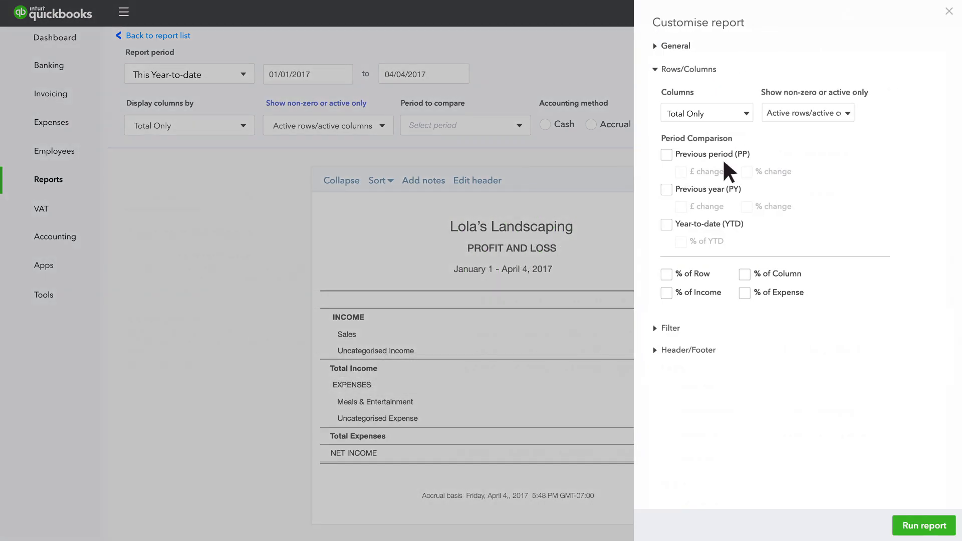
left_click(917, 526)
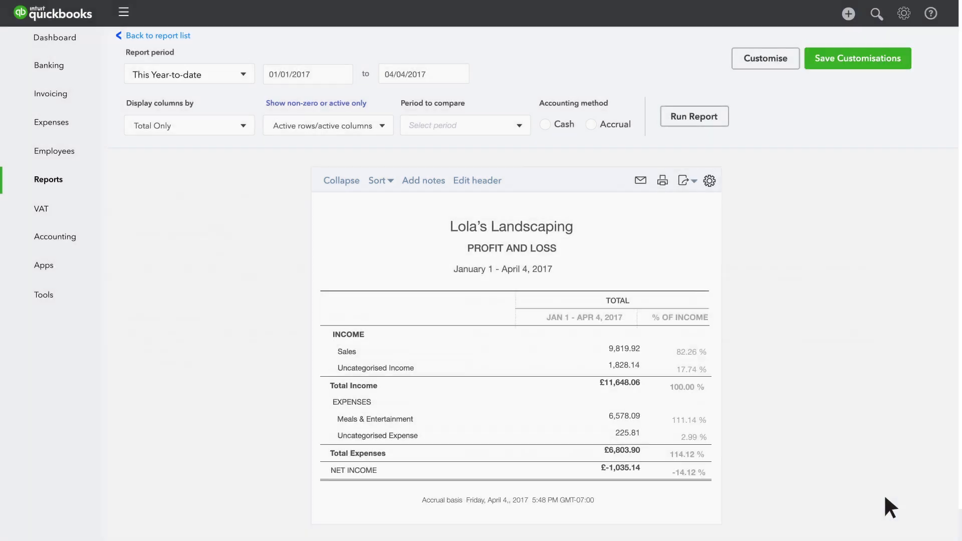